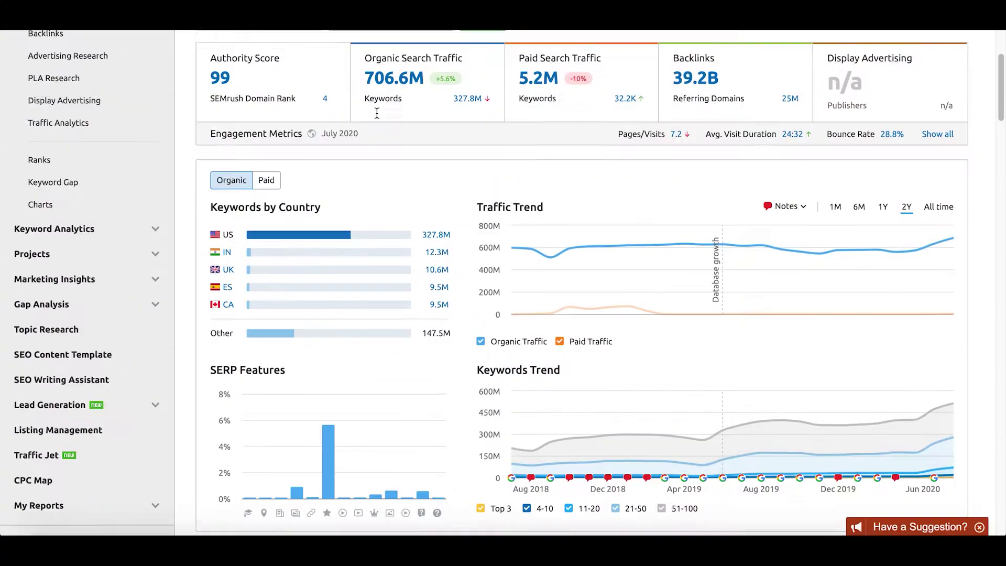
Open Topic Research from the sidebar and bring up recent searches in the Enter topic field
scroll(375, 112, down, 1)
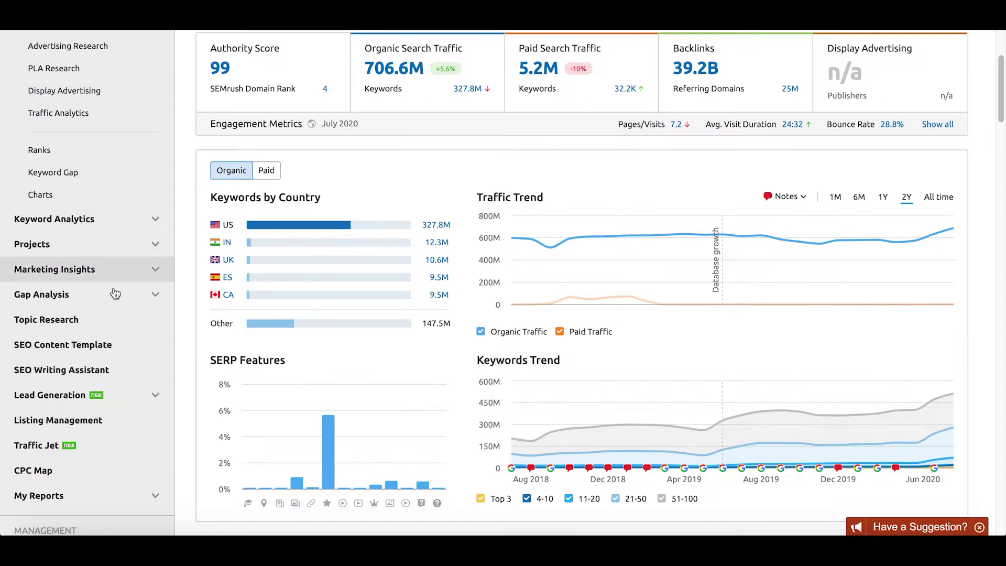
click(75, 319)
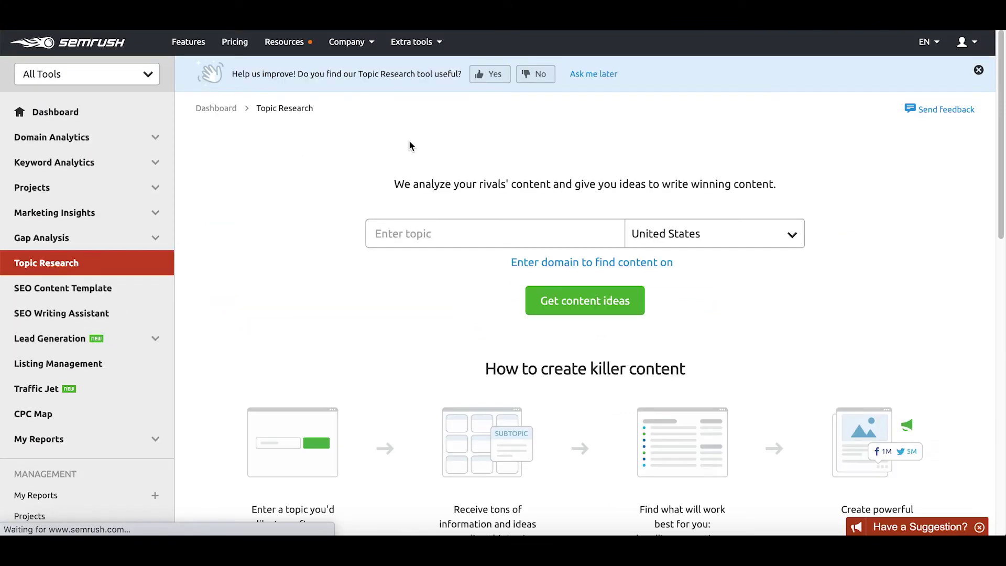
click(464, 221)
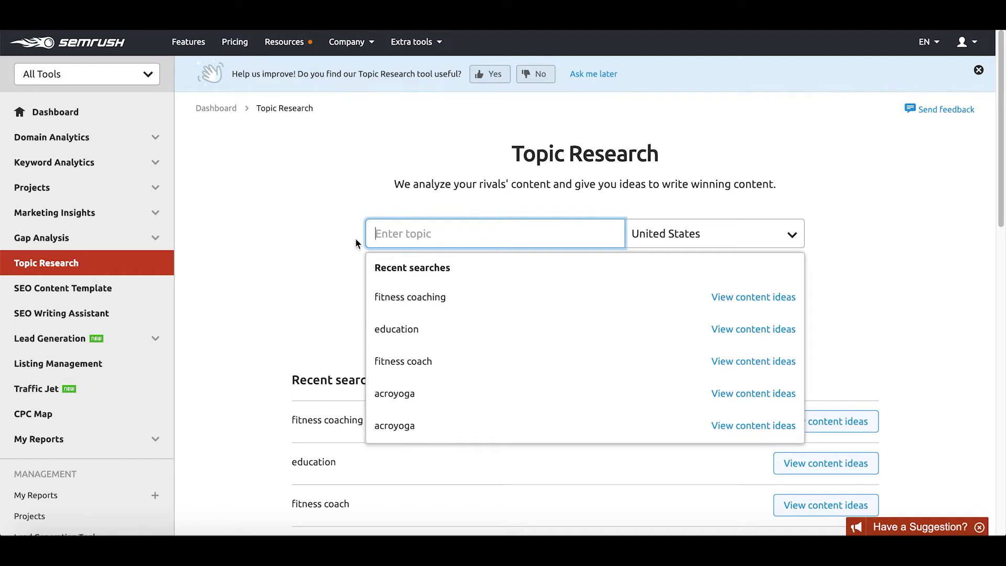
click(315, 245)
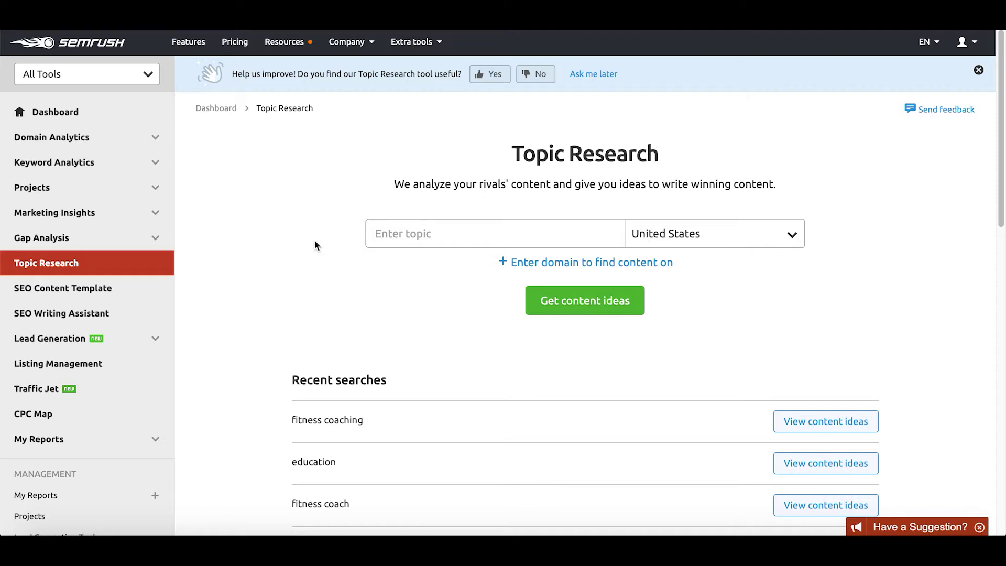
click(433, 239)
Pick 'fitness coaching' from recent searches to load its United States topic cards
click(425, 303)
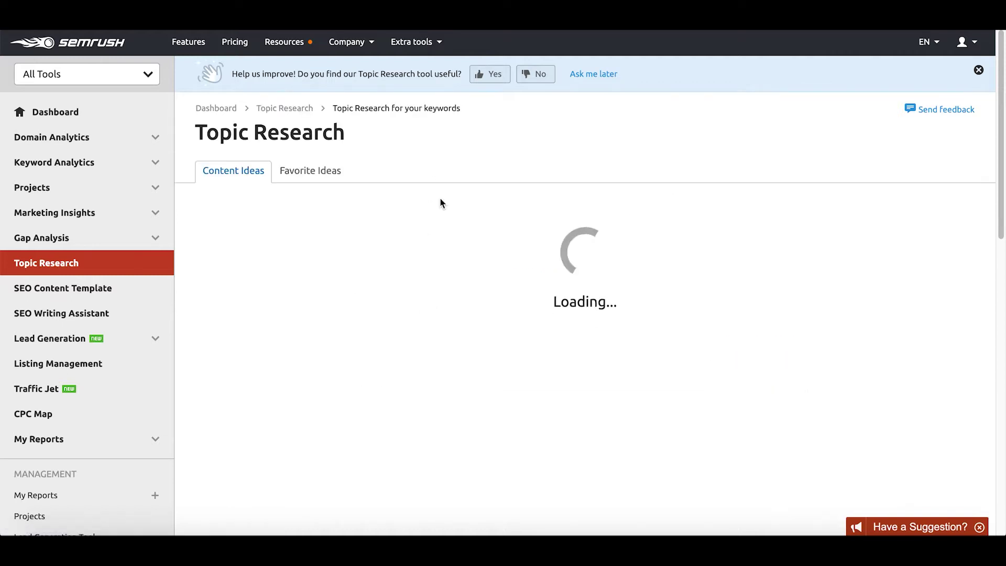
scroll(763, 250, down, 1)
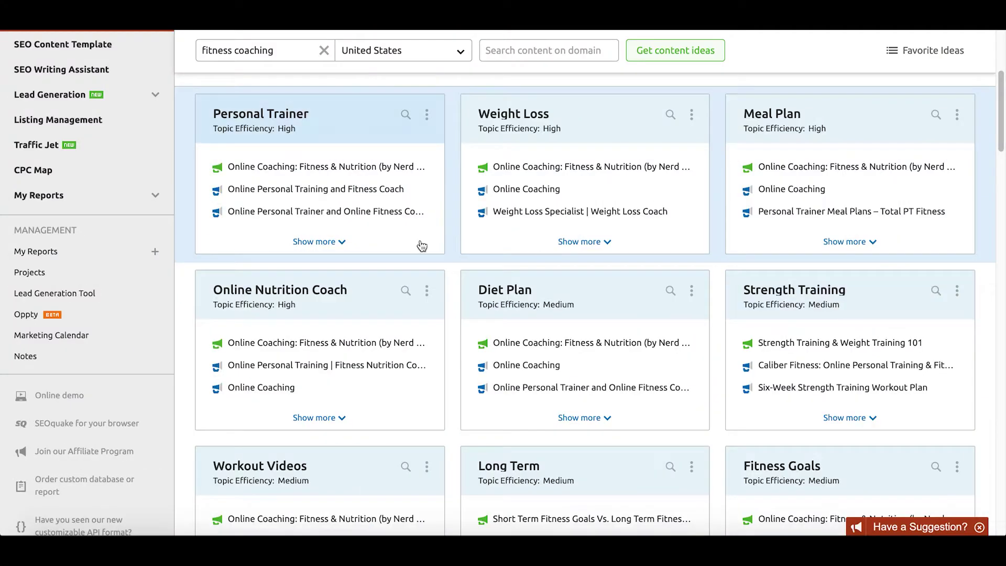
Expand the Personal Trainer card's ideas and filter its questions to How
click(366, 233)
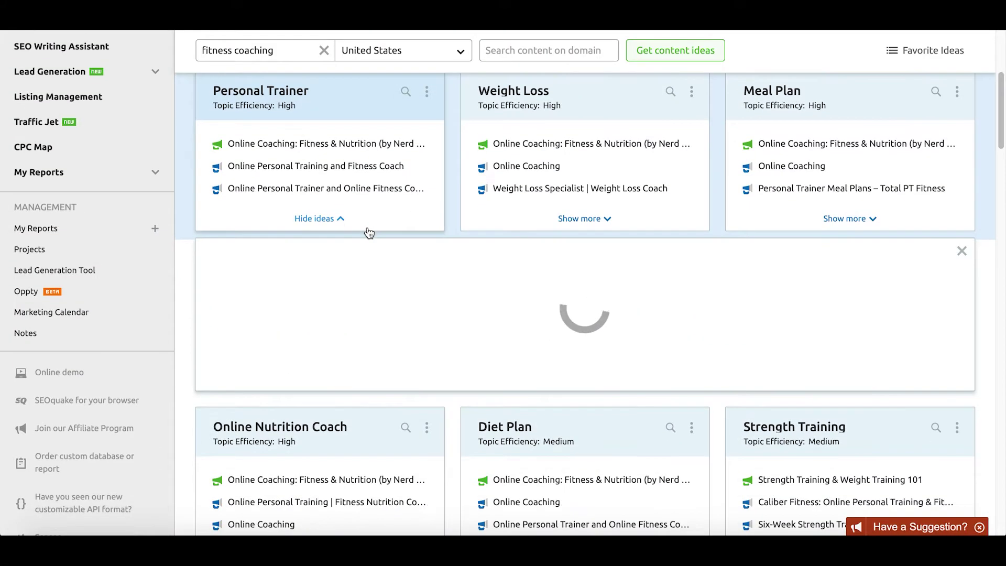
scroll(481, 220, down, 3)
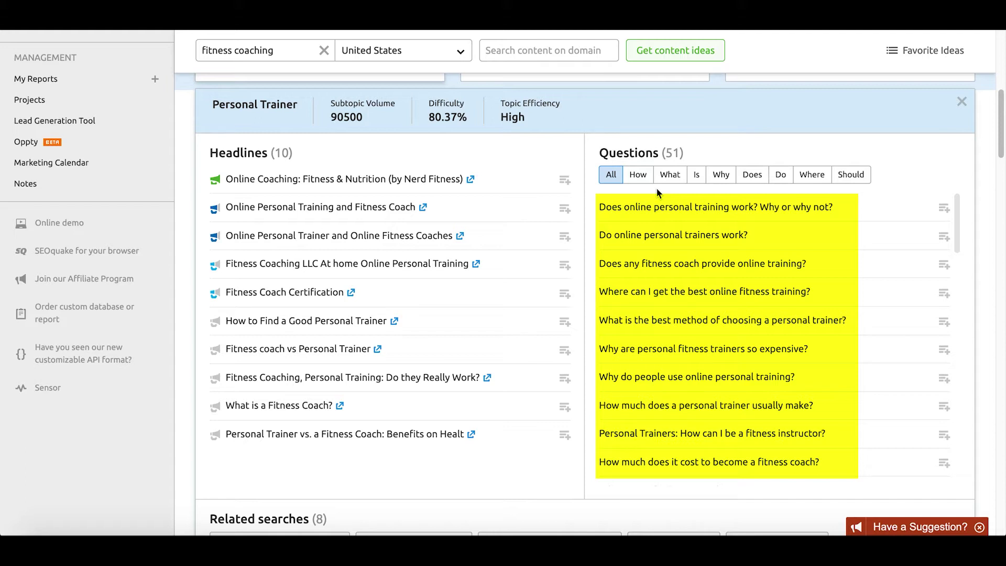
click(647, 177)
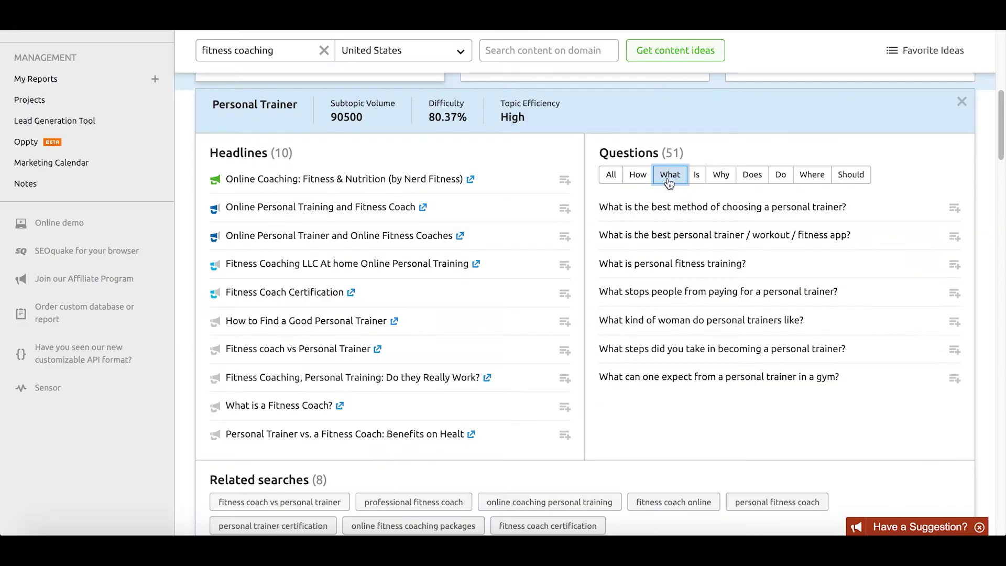
Expand the Weight Loss card's ideas and filter its questions to What
scroll(669, 183, up, 2)
scroll(669, 183, up, 3)
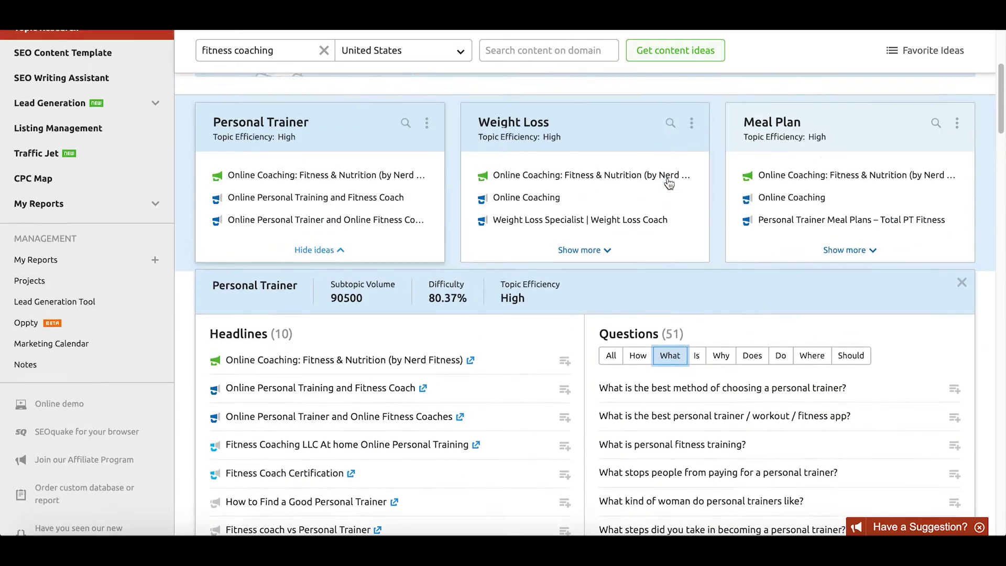
click(567, 150)
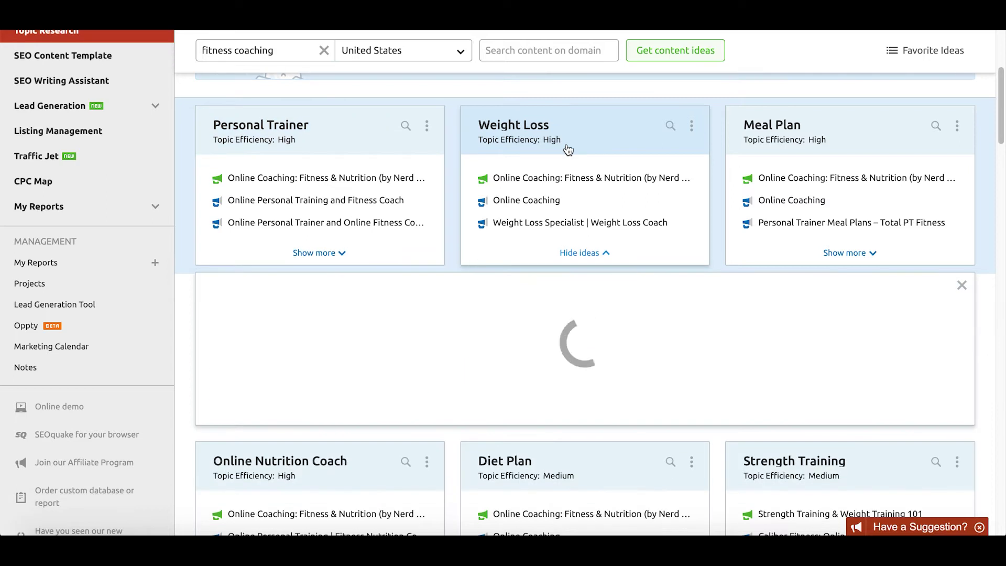
scroll(612, 182, down, 3)
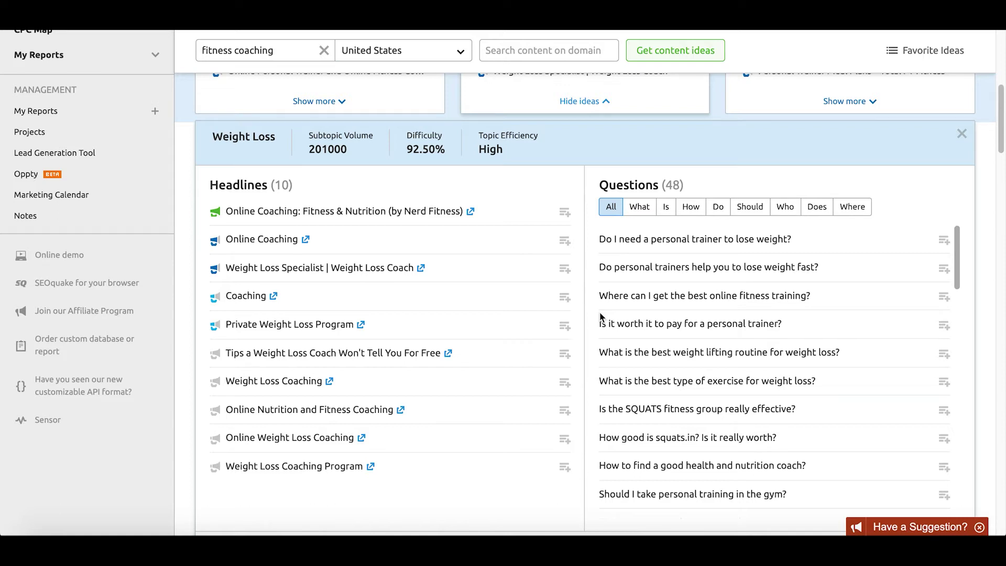
click(640, 206)
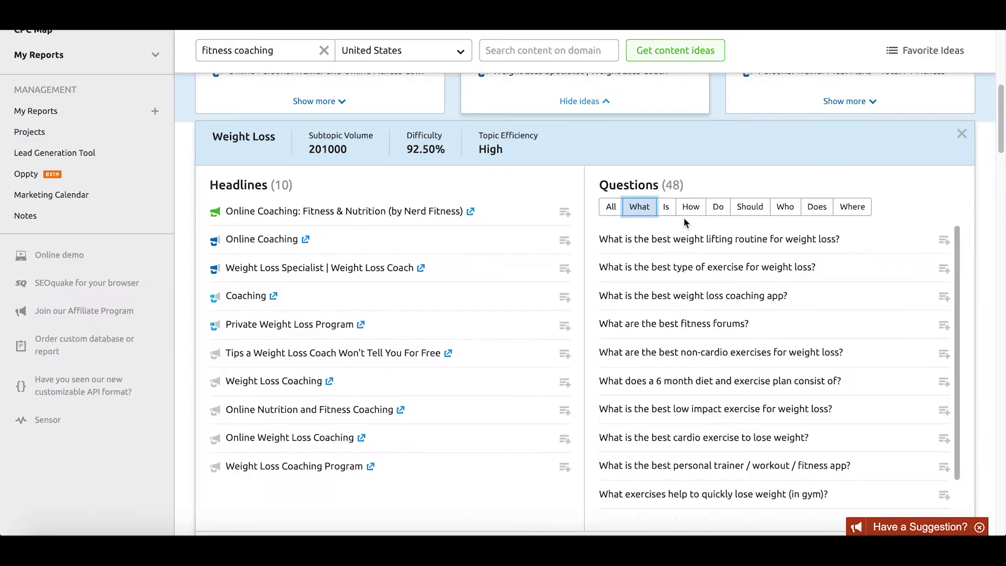
Filter the Weight Loss questions to How questions only
click(687, 208)
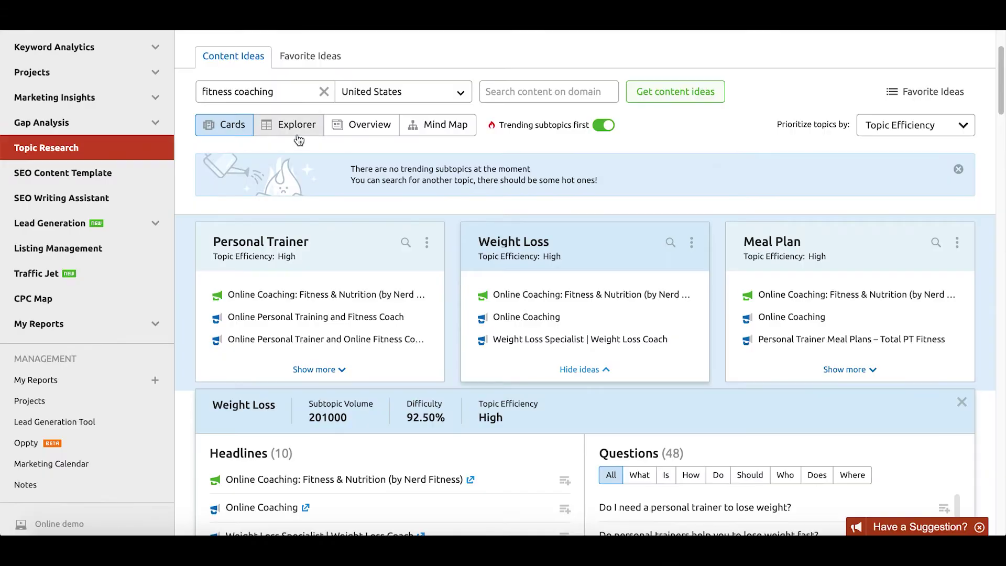
Switch to the Explorer view, showing the subtopic table sorted by Total Shares
click(296, 131)
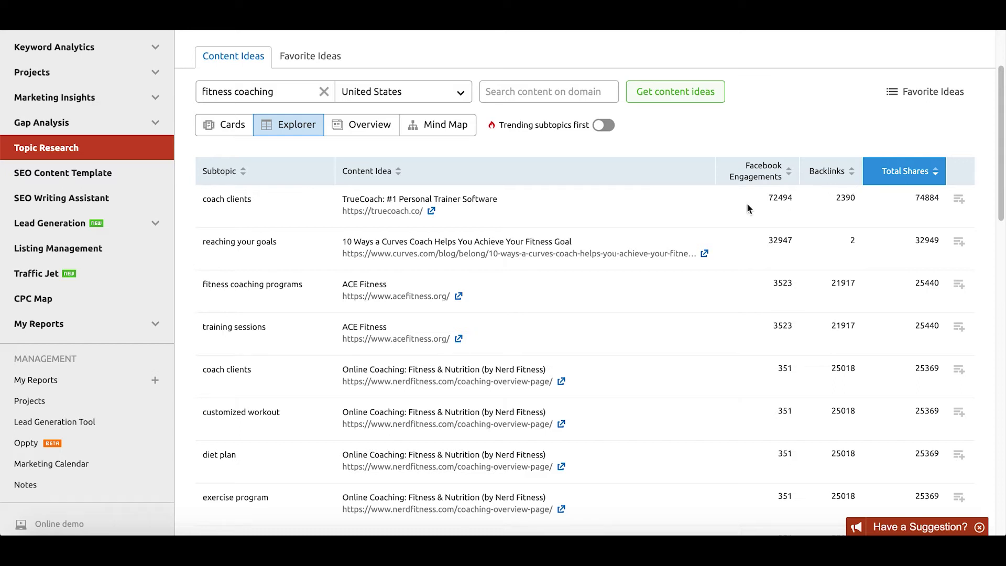
Toggle 'Trending subtopics first' on and off, then show the Overview of headlines and questions
click(605, 126)
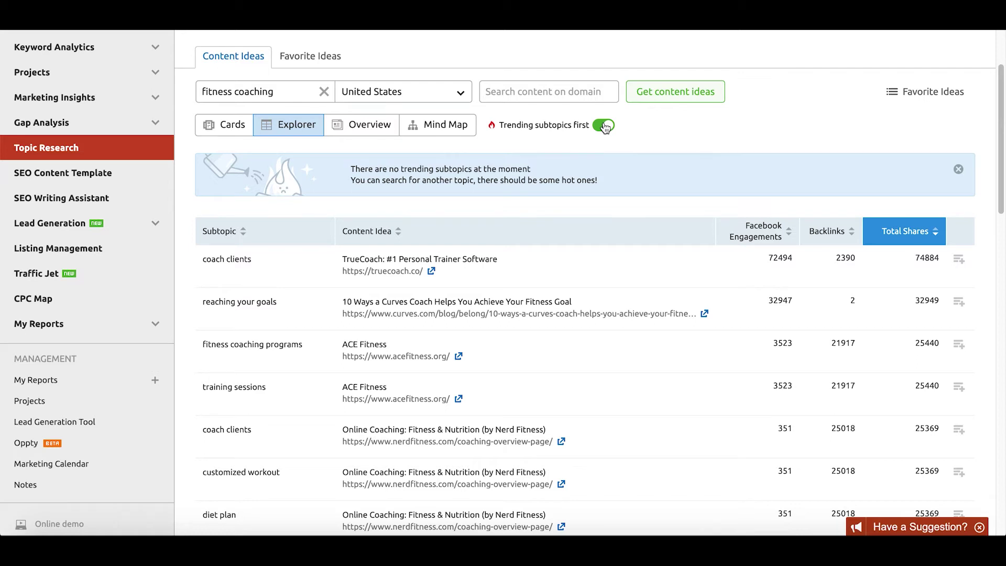
click(605, 127)
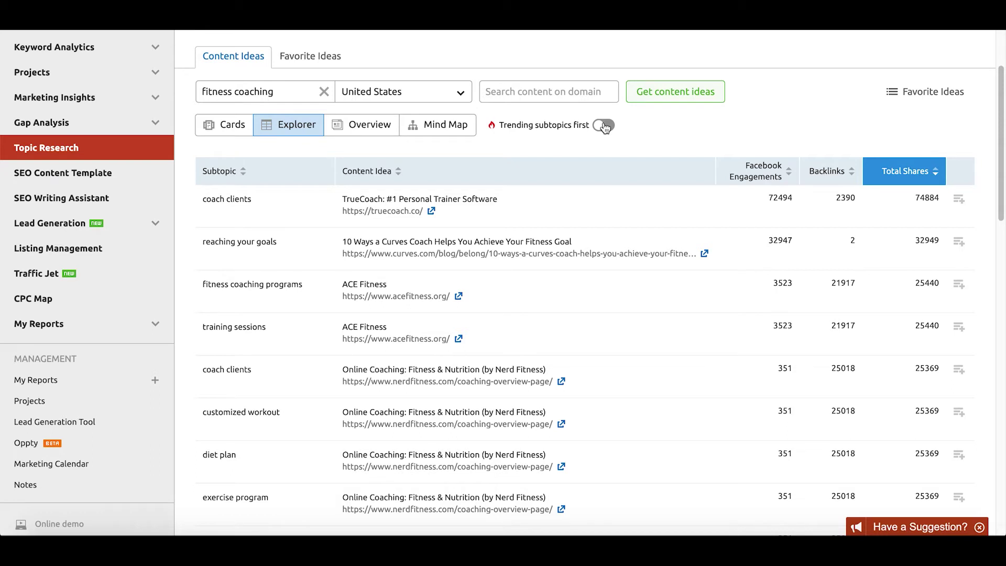
click(350, 125)
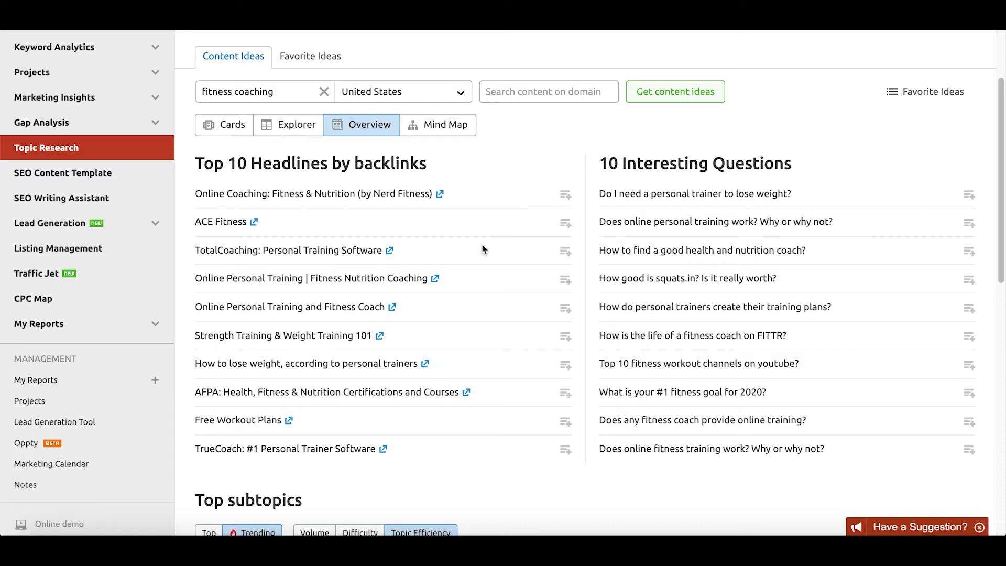
scroll(482, 247, down, 5)
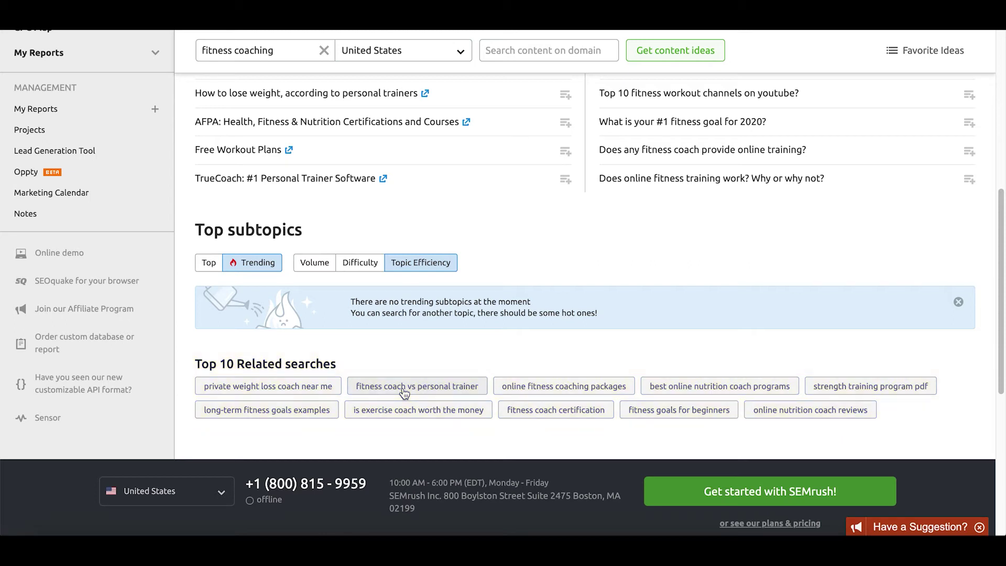
scroll(403, 392, up, 7)
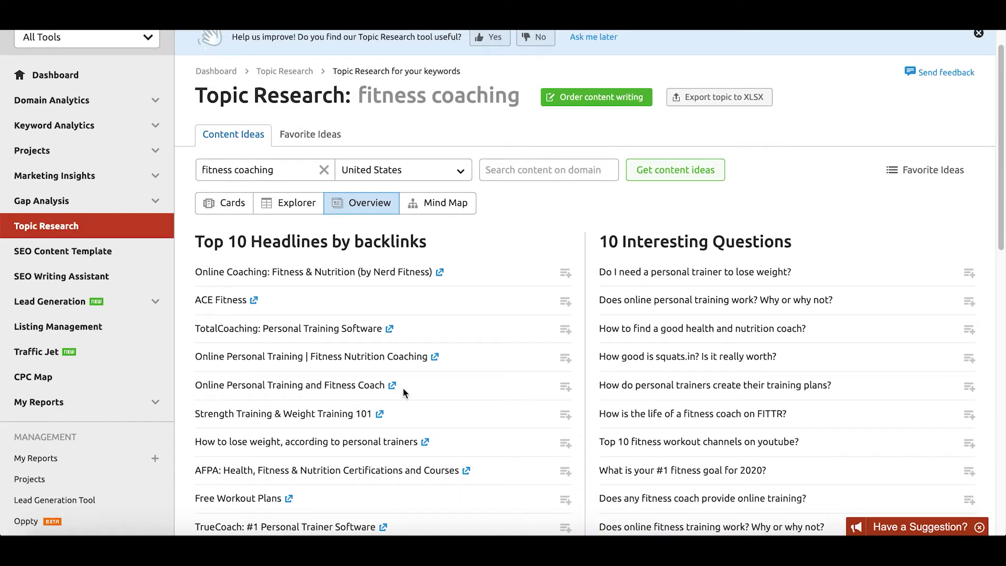
Switch to Mind Map view and browse its subtopics, Headlines and Questions panels
click(453, 204)
scroll(454, 215, down, 3)
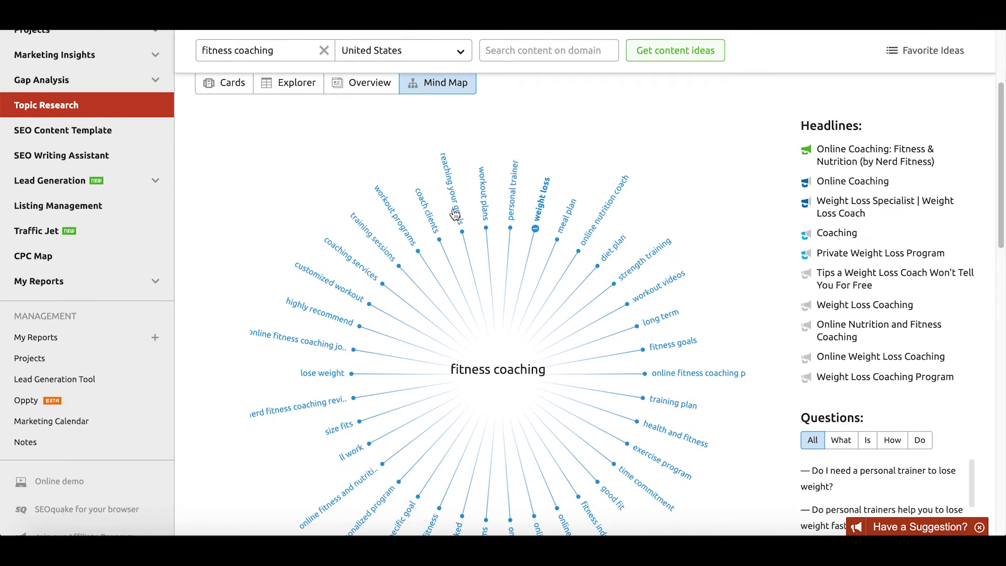
scroll(455, 214, down, 2)
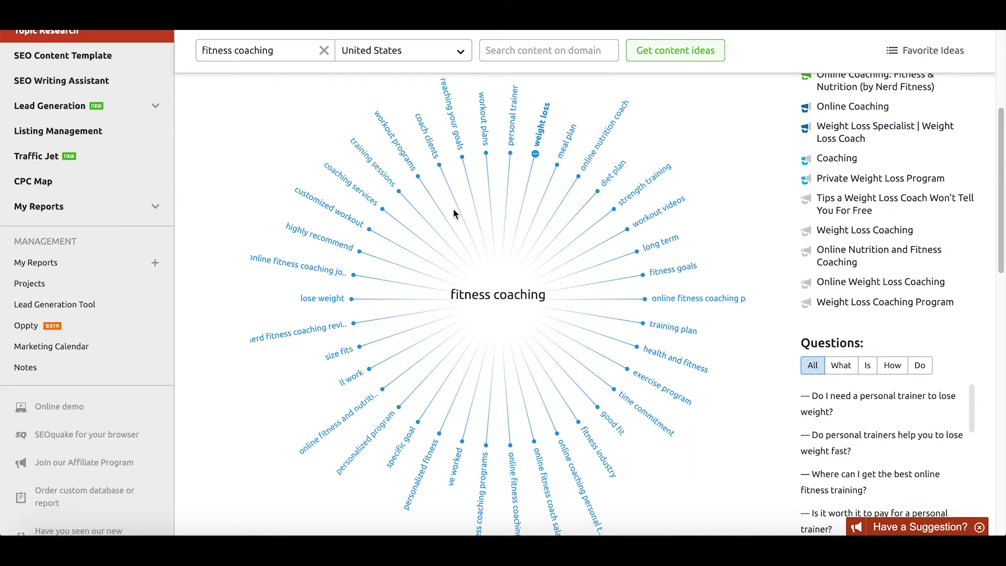
scroll(454, 210, up, 1)
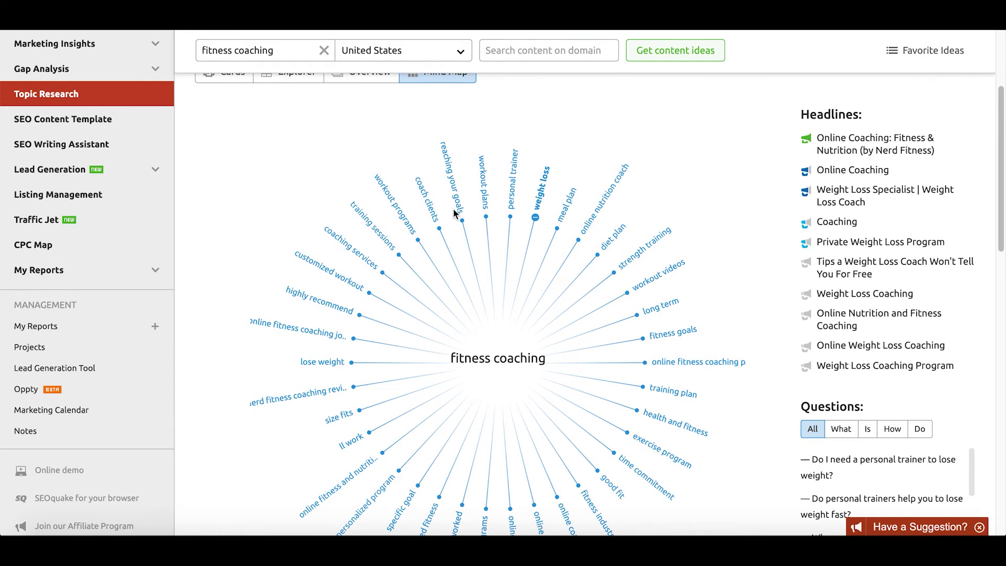
scroll(453, 210, down, 3)
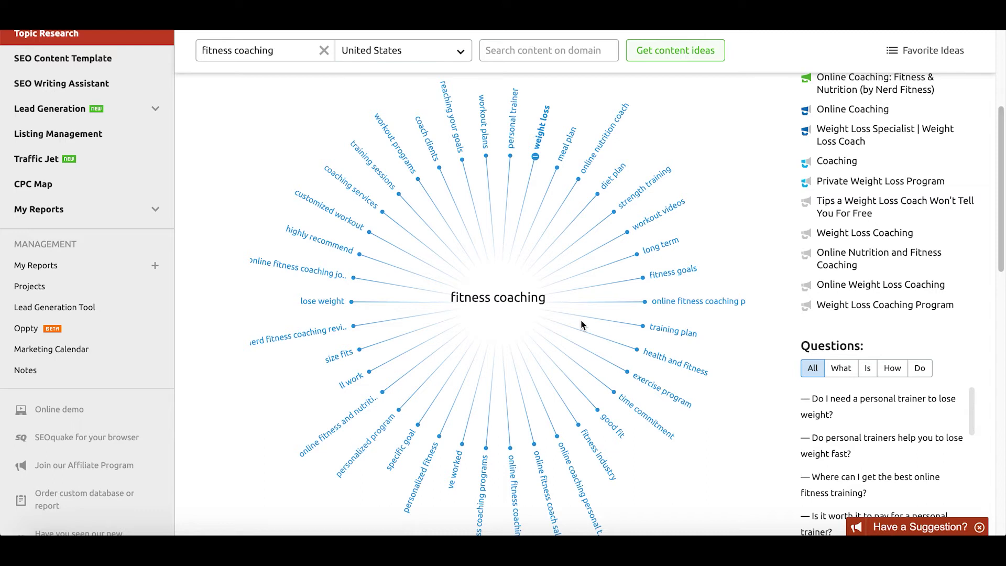
scroll(580, 325, up, 3)
scroll(579, 325, down, 1)
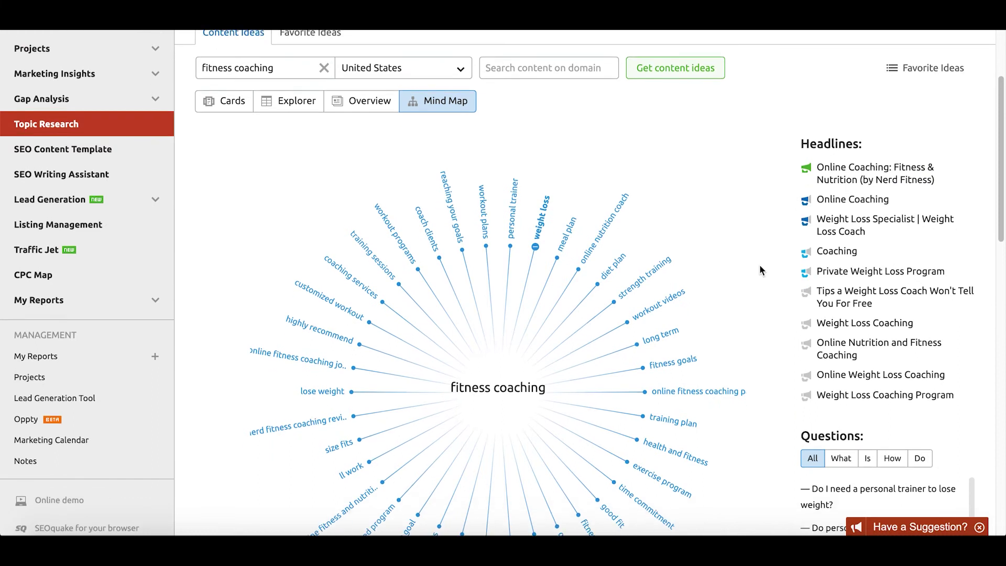
scroll(874, 168, down, 10)
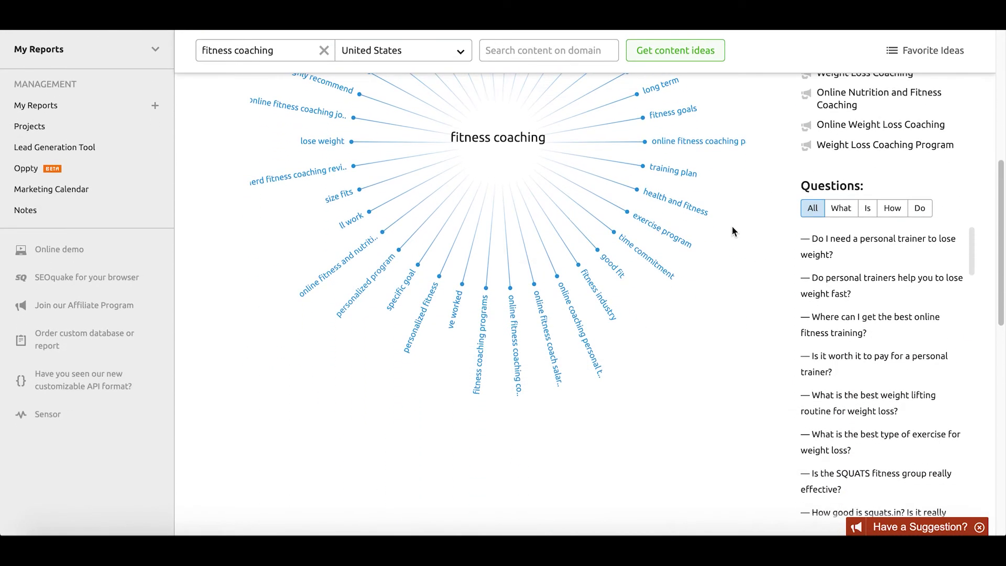